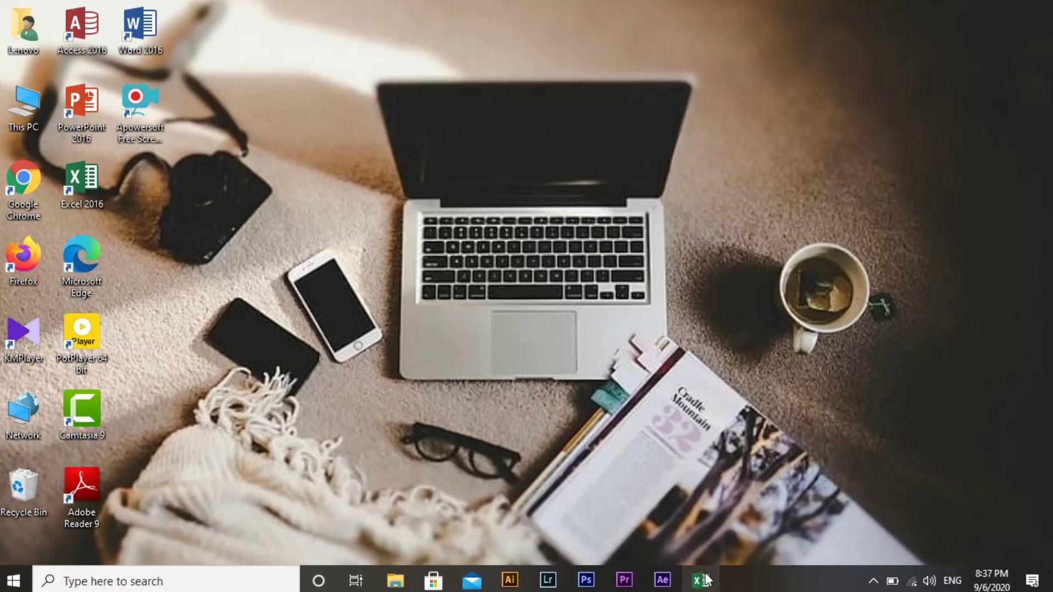
Step: Select the Day/Number table A2:B6 and show the Pie or Doughnut chart types on Insert
{"action": "left_click", "coordinate": [707, 580]}
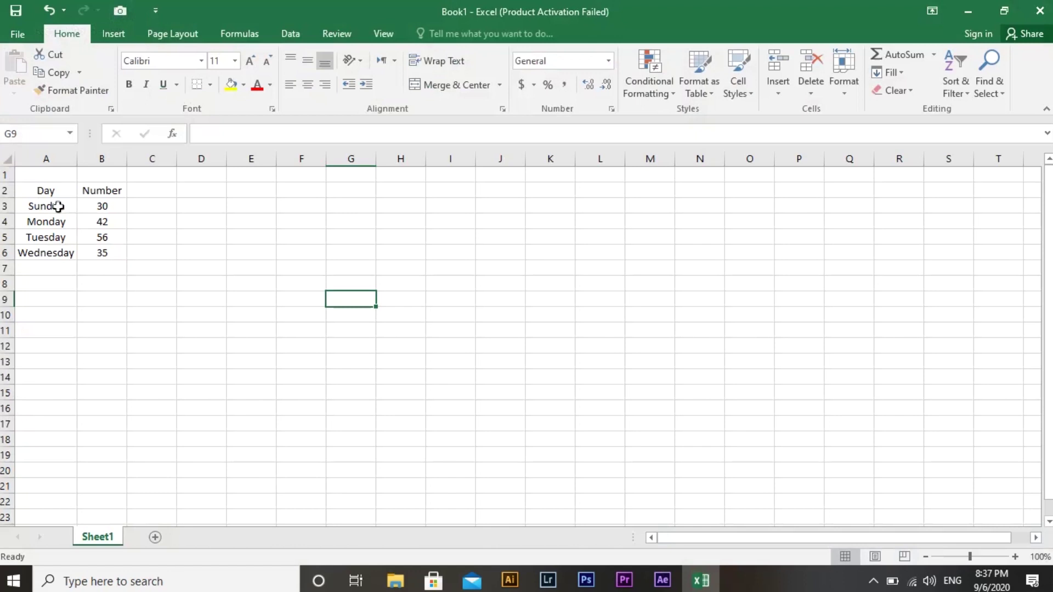
{"action": "left_click_drag", "start_coordinate": [28, 187], "coordinate": [90, 249]}
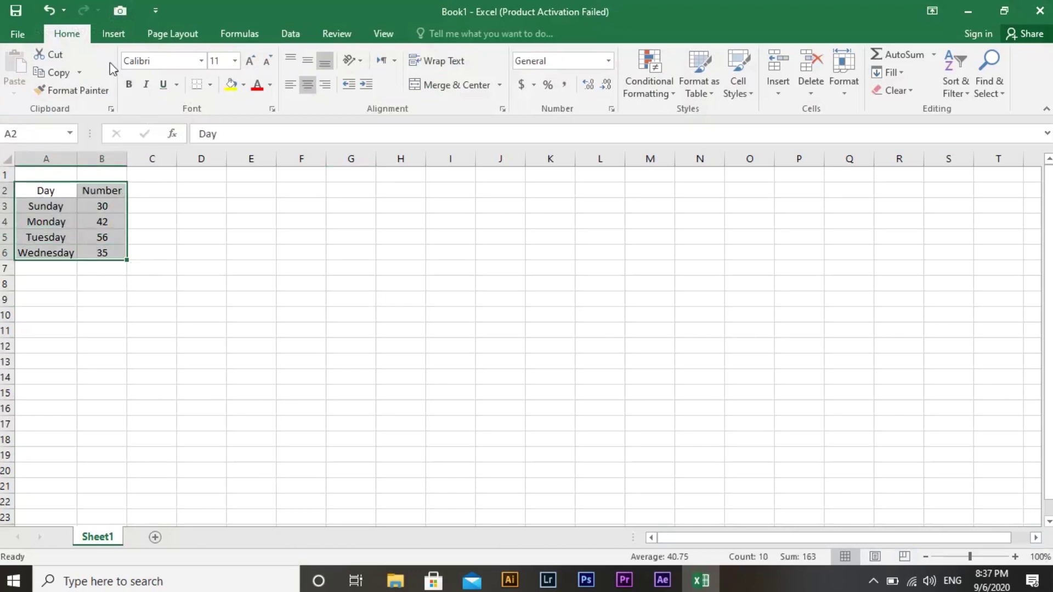
{"action": "left_click", "coordinate": [114, 36]}
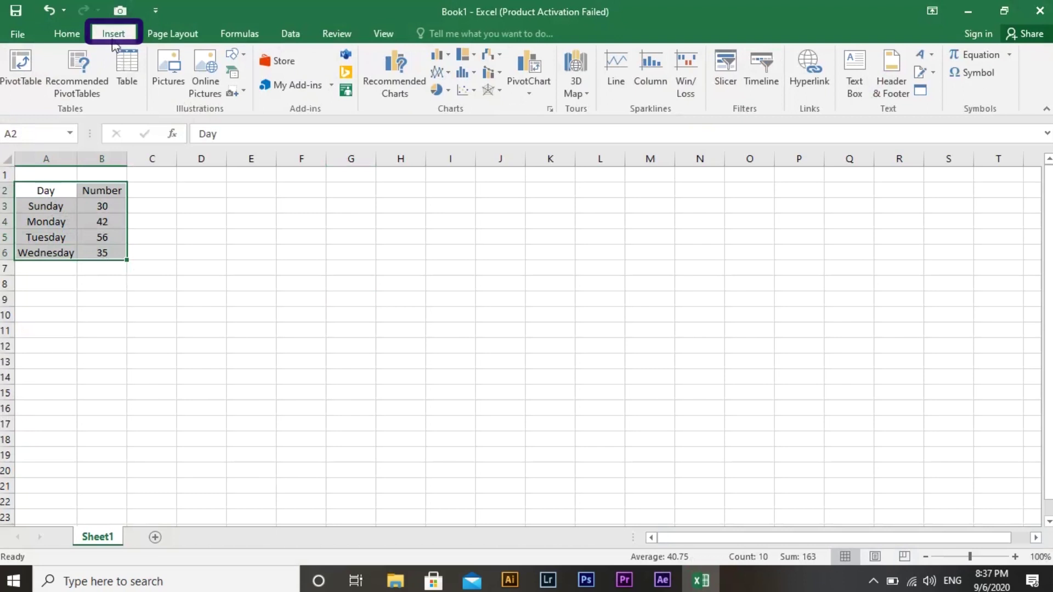
{"action": "left_click", "coordinate": [447, 93]}
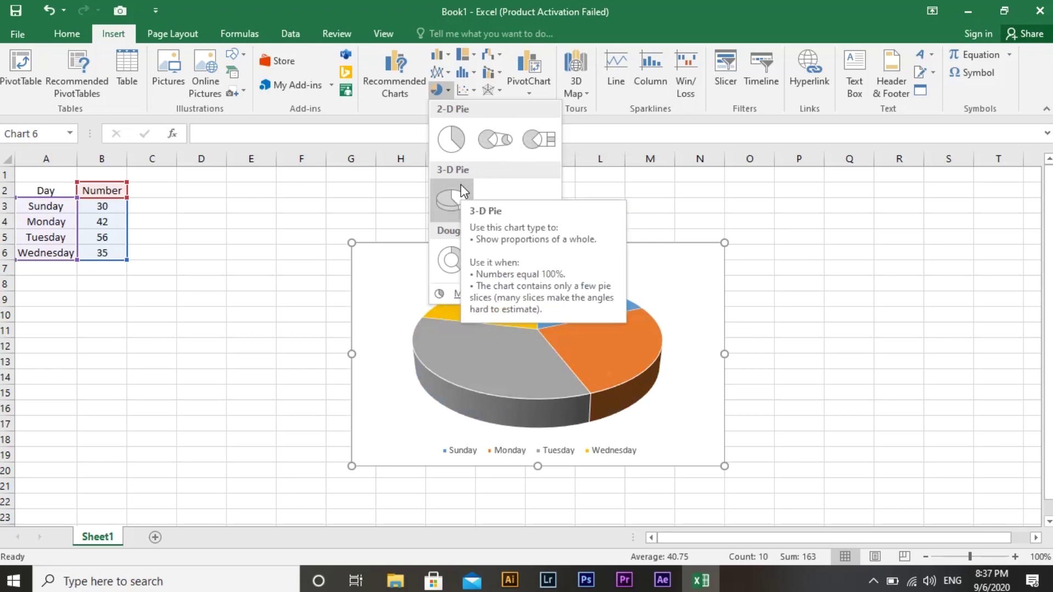
Step: Insert a 3-D pie chart of the data, move it left and make it slightly narrower
{"action": "left_click", "coordinate": [450, 198]}
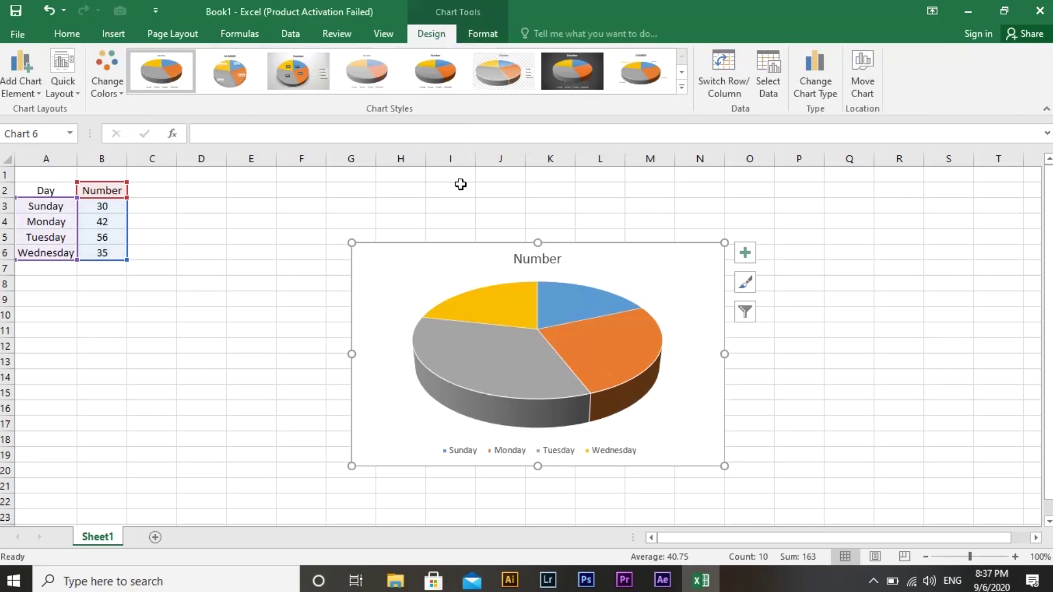
{"action": "mouse_move", "coordinate": [387, 261]}
{"action": "left_mouse_down"}
{"action": "mouse_move", "coordinate": [242, 244]}
{"action": "mouse_move", "coordinate": [231, 265]}
{"action": "left_mouse_up"}
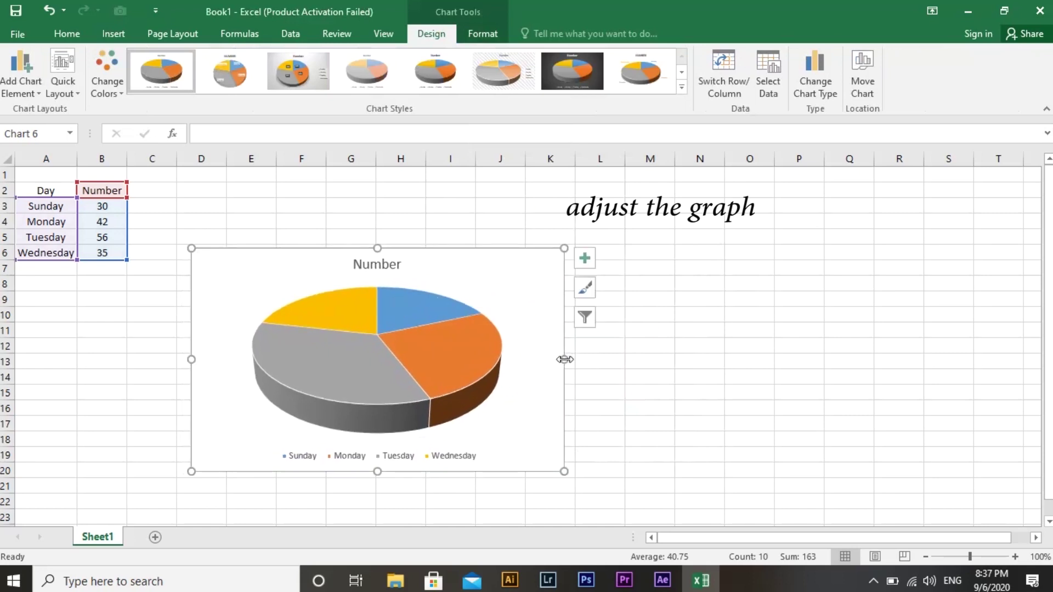
{"action": "left_click_drag", "start_coordinate": [564, 359], "coordinate": [549, 361]}
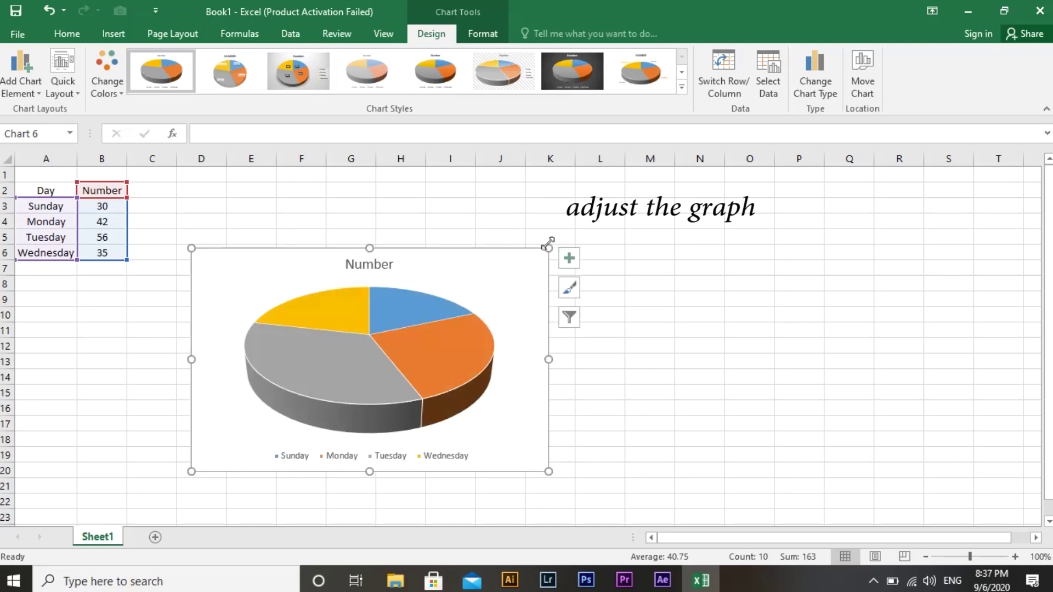
{"action": "left_click_drag", "start_coordinate": [549, 247], "coordinate": [534, 248]}
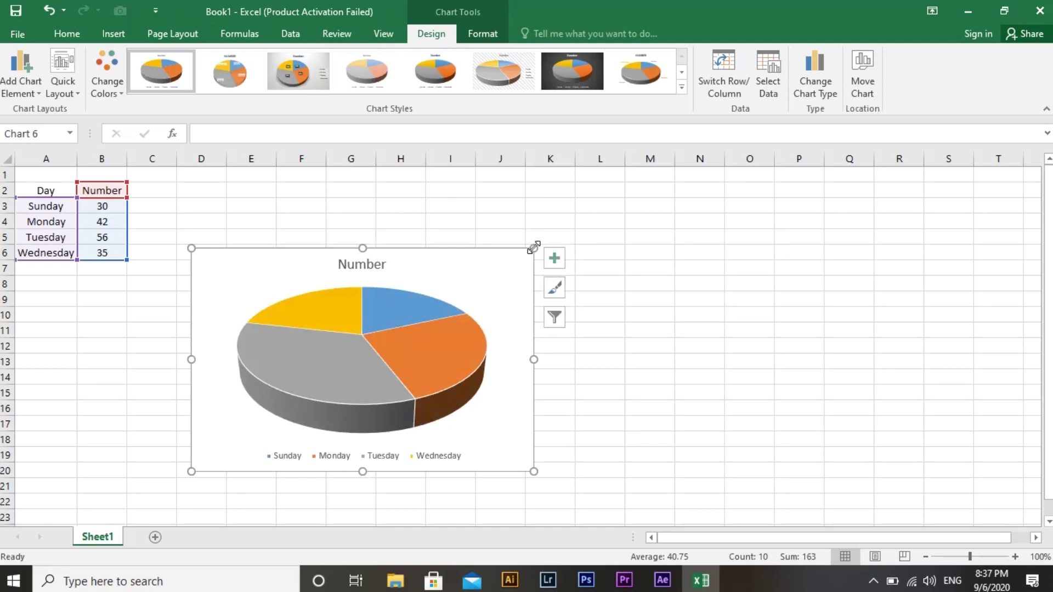
Step: Add data labels showing 30, 42, 56 and 35 to the pie slices, then select them
{"action": "right_click", "coordinate": [343, 348]}
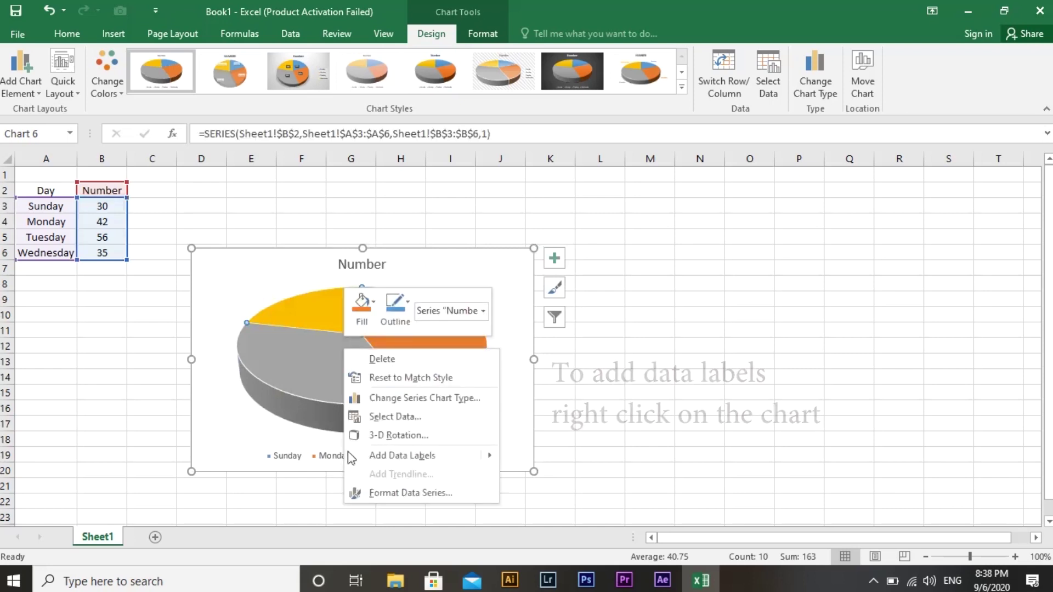
{"action": "mouse_move", "coordinate": [402, 456]}
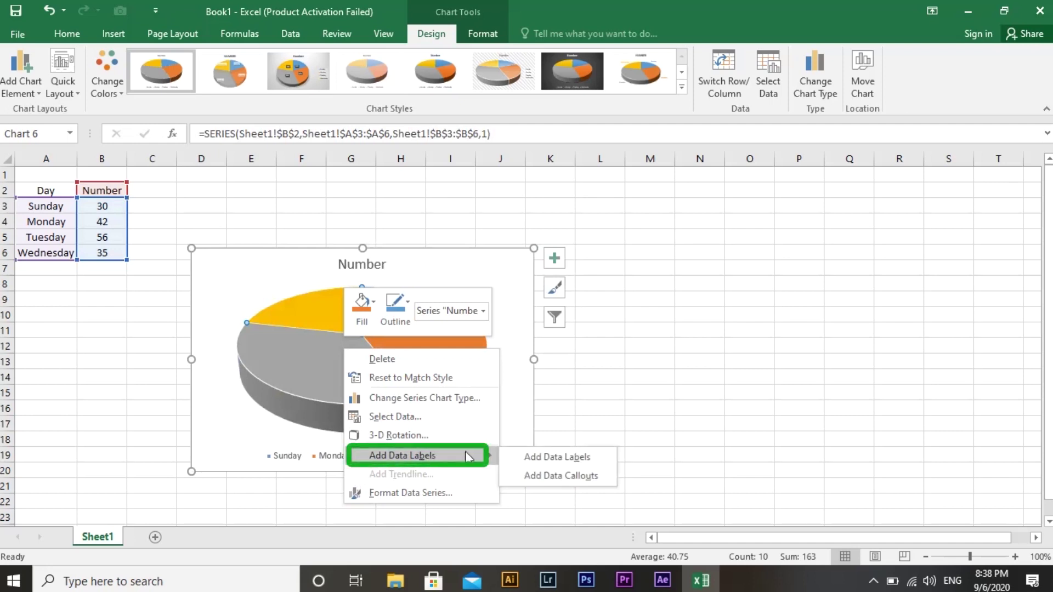
{"action": "left_click", "coordinate": [521, 457]}
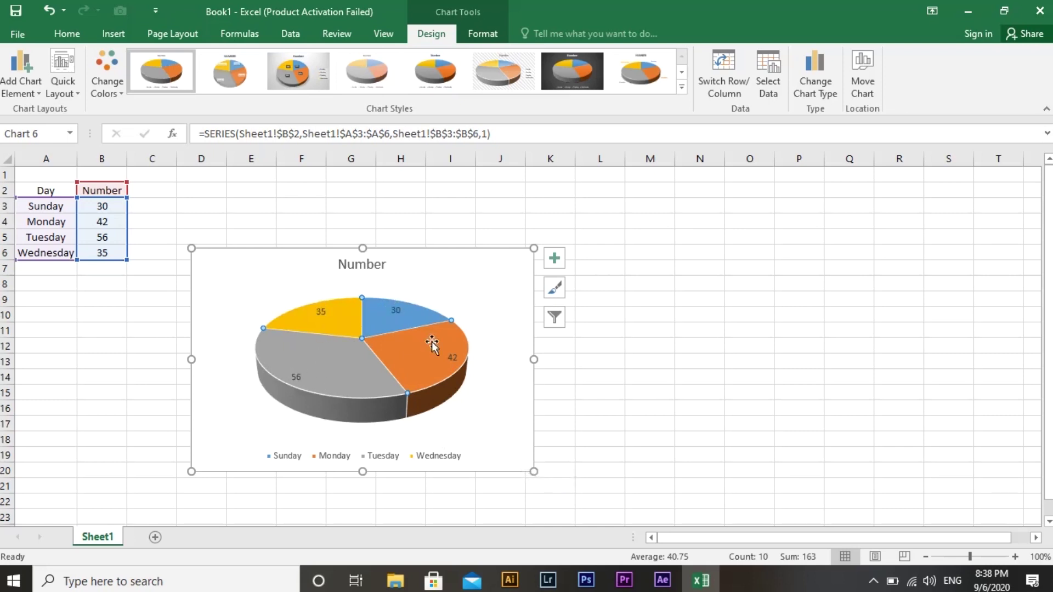
{"action": "left_click", "coordinate": [295, 376]}
{"action": "right_click", "coordinate": [294, 376]}
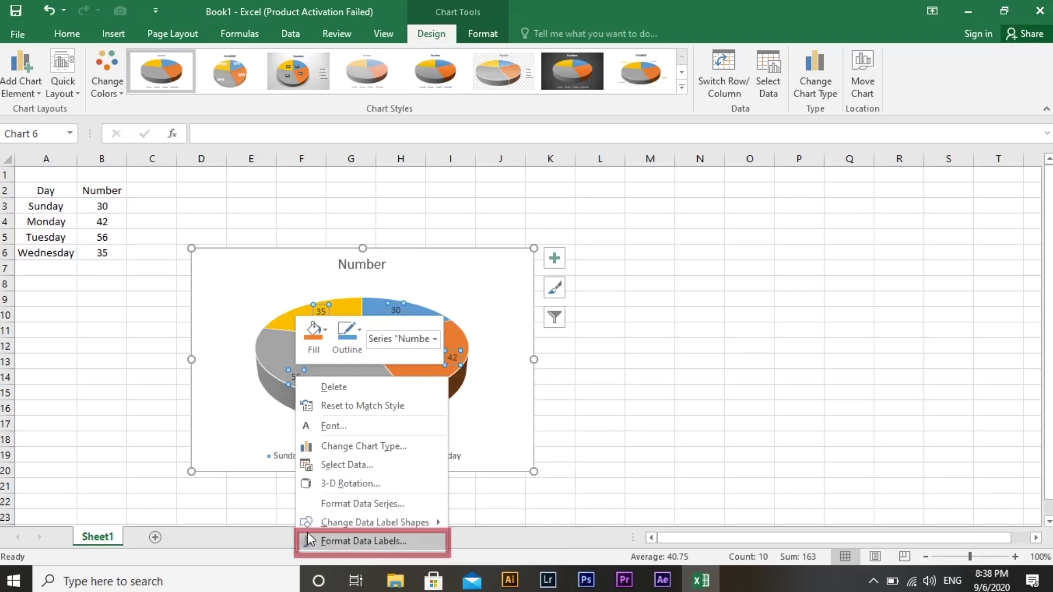
Step: Make each data label show day name and percentage with the value, e.g. 'Sunday, 30, 18%'
{"action": "left_click", "coordinate": [357, 541]}
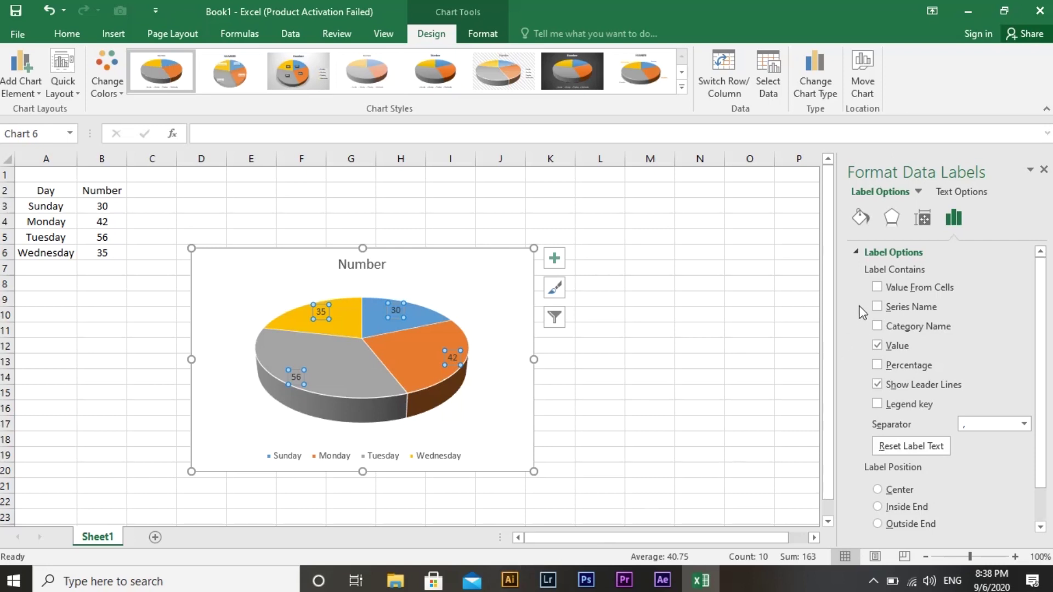
{"action": "left_click", "coordinate": [877, 326]}
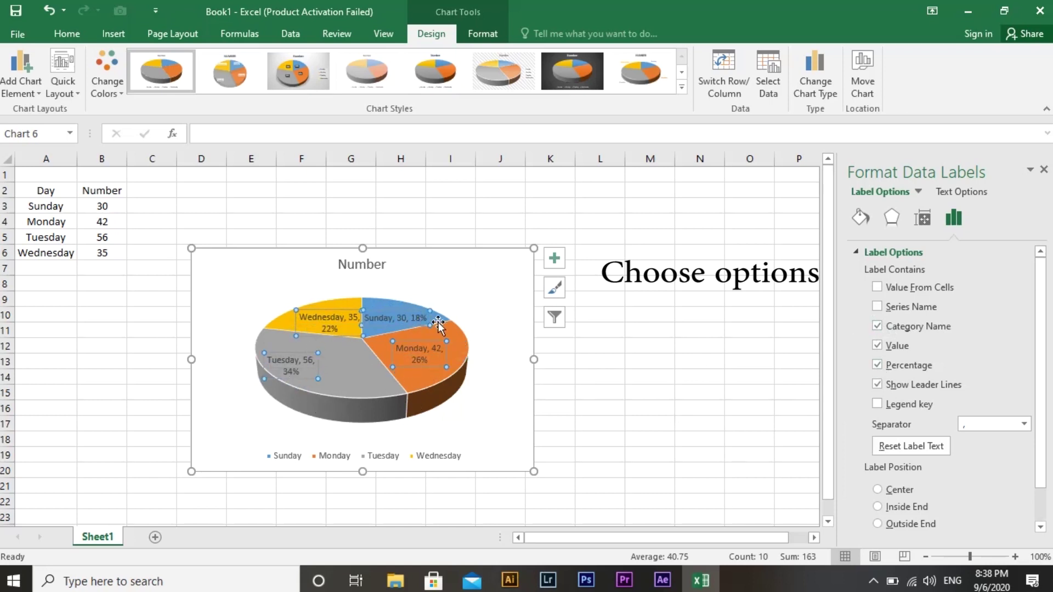
{"action": "mouse_move", "coordinate": [411, 317]}
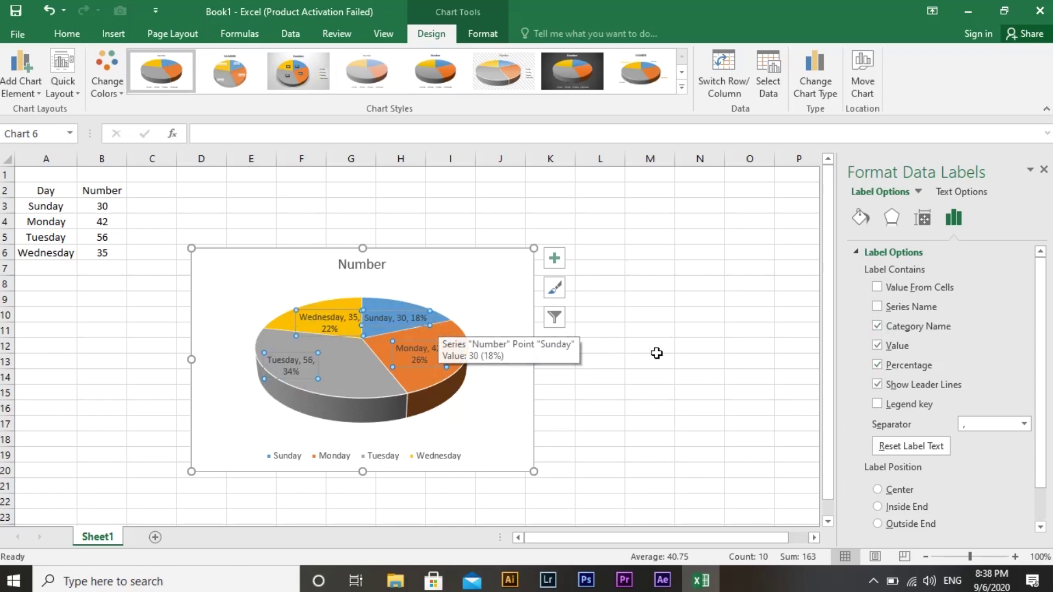
{"action": "left_click", "coordinate": [1043, 169]}
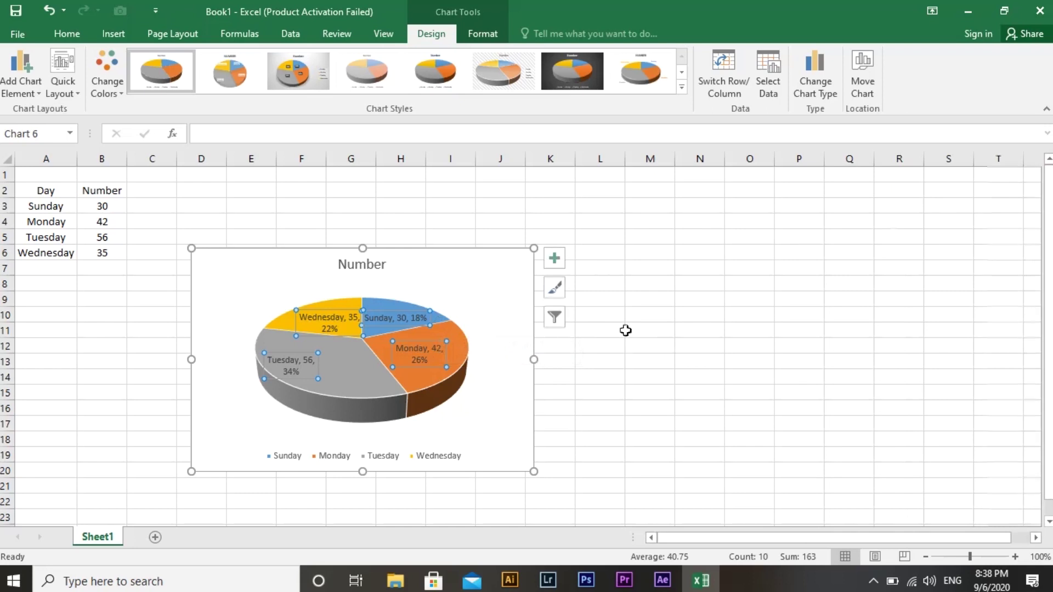
Step: Delete the legend from the pie chart
{"action": "left_click", "coordinate": [337, 460]}
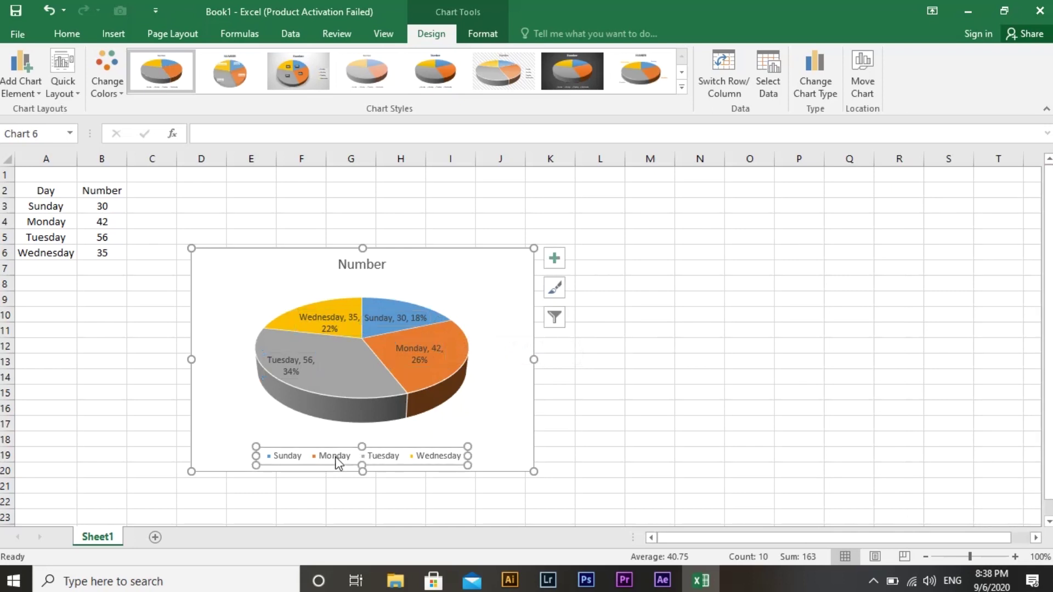
{"action": "right_click", "coordinate": [337, 462]}
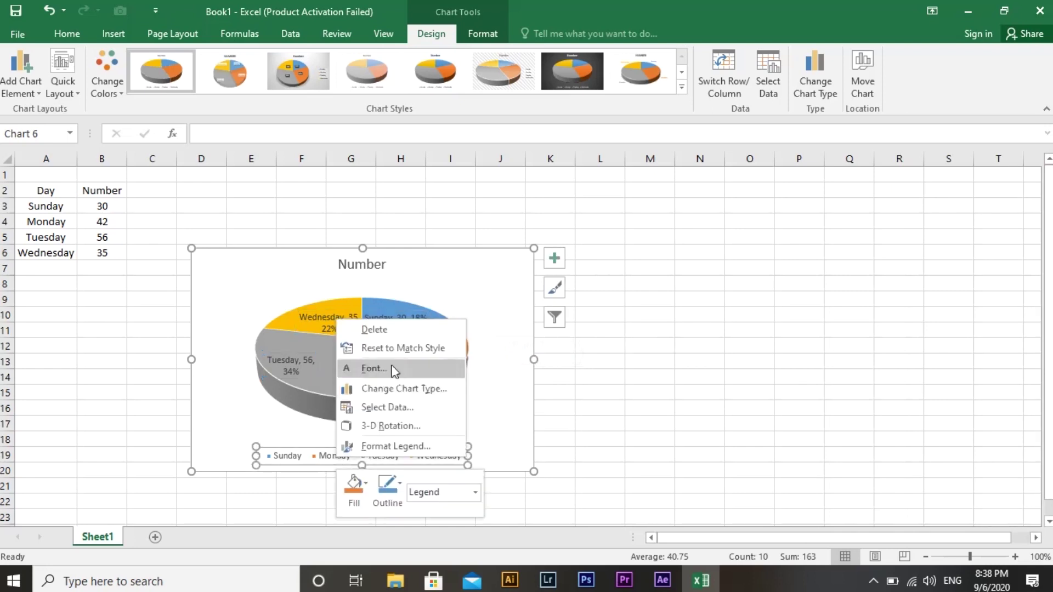
{"action": "left_click", "coordinate": [404, 330]}
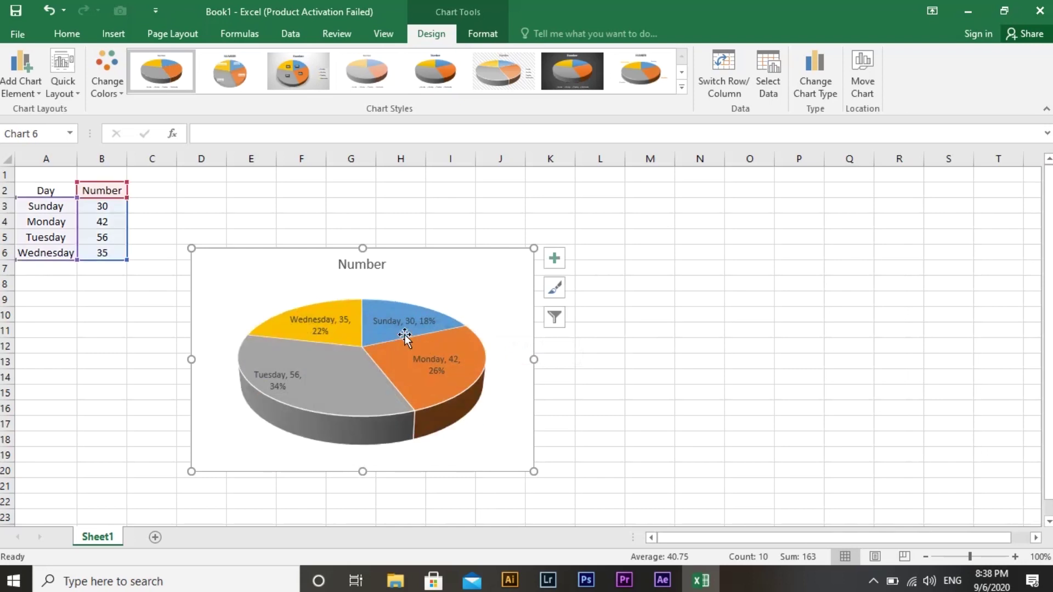
Step: Give the data labels a white fill and a white outline, after trying a black outline
{"action": "right_click", "coordinate": [322, 323]}
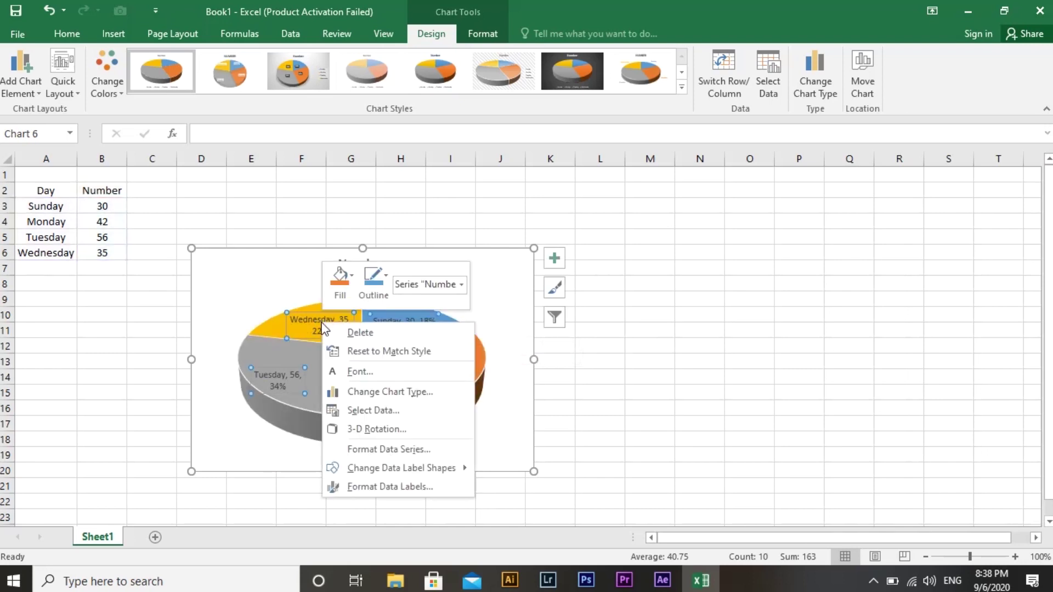
{"action": "left_click", "coordinate": [347, 277]}
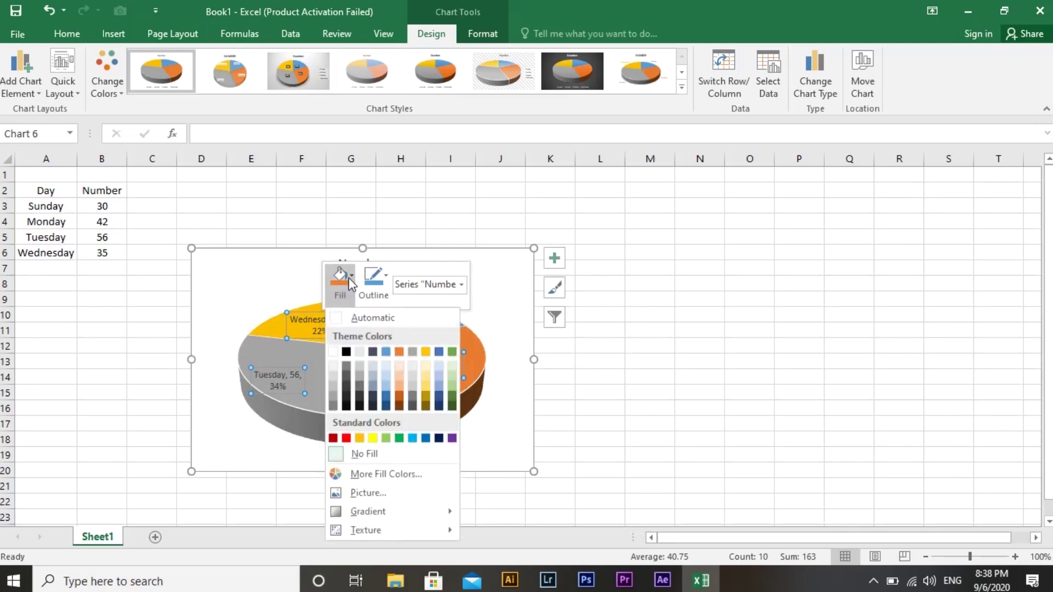
{"action": "left_click", "coordinate": [333, 351]}
{"action": "mouse_move", "coordinate": [400, 322]}
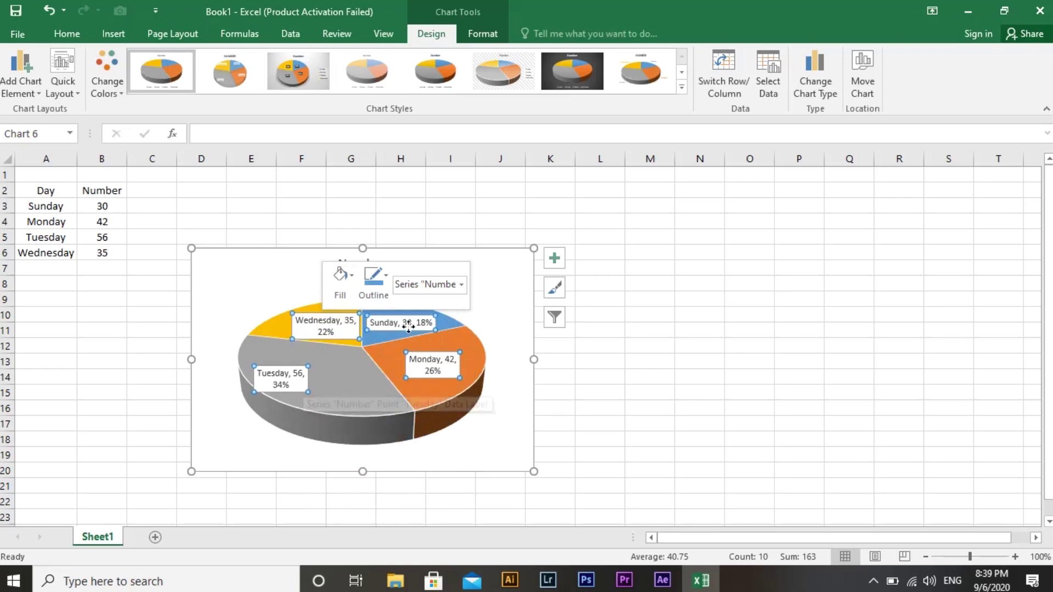
{"action": "left_click", "coordinate": [385, 281]}
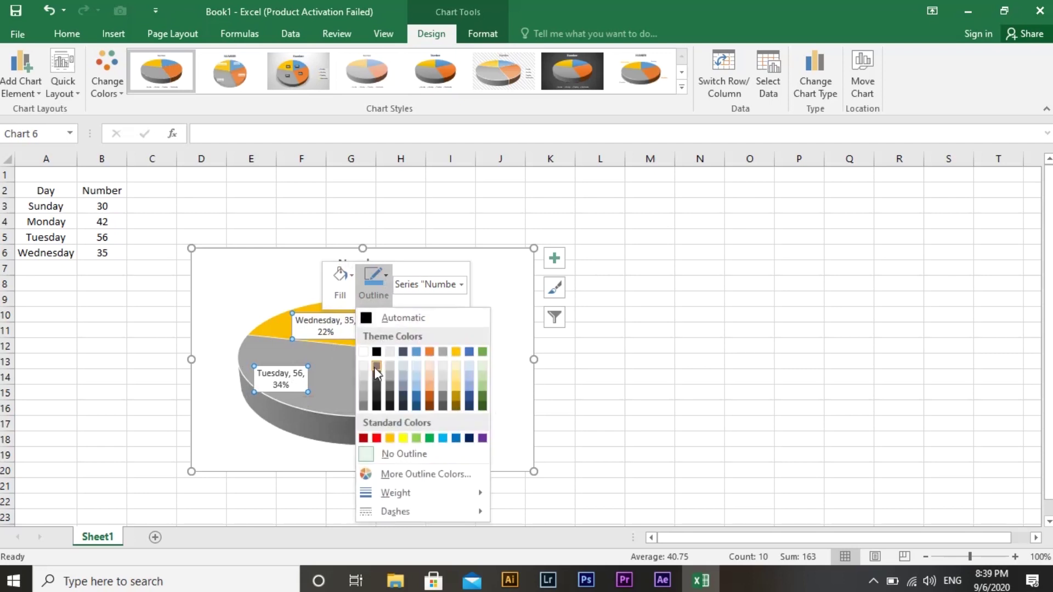
{"action": "left_click", "coordinate": [376, 351]}
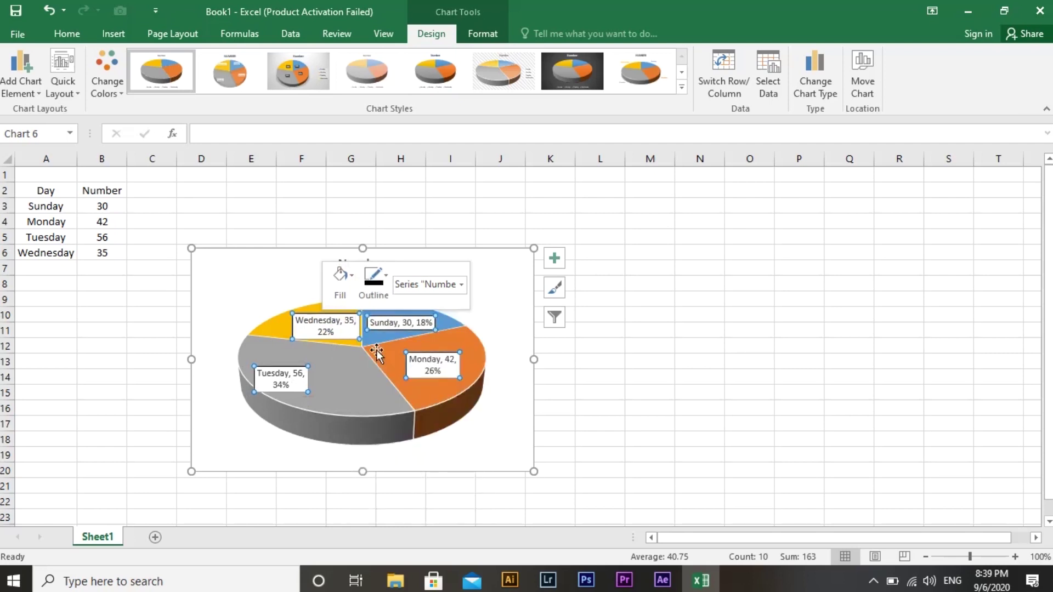
{"action": "left_click", "coordinate": [385, 282]}
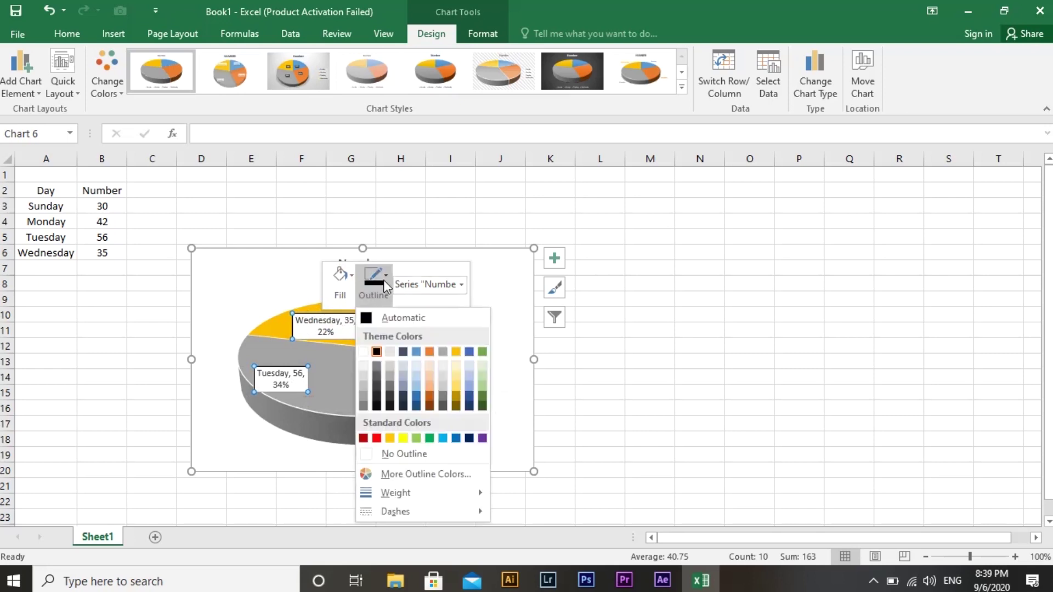
{"action": "left_click", "coordinate": [364, 353]}
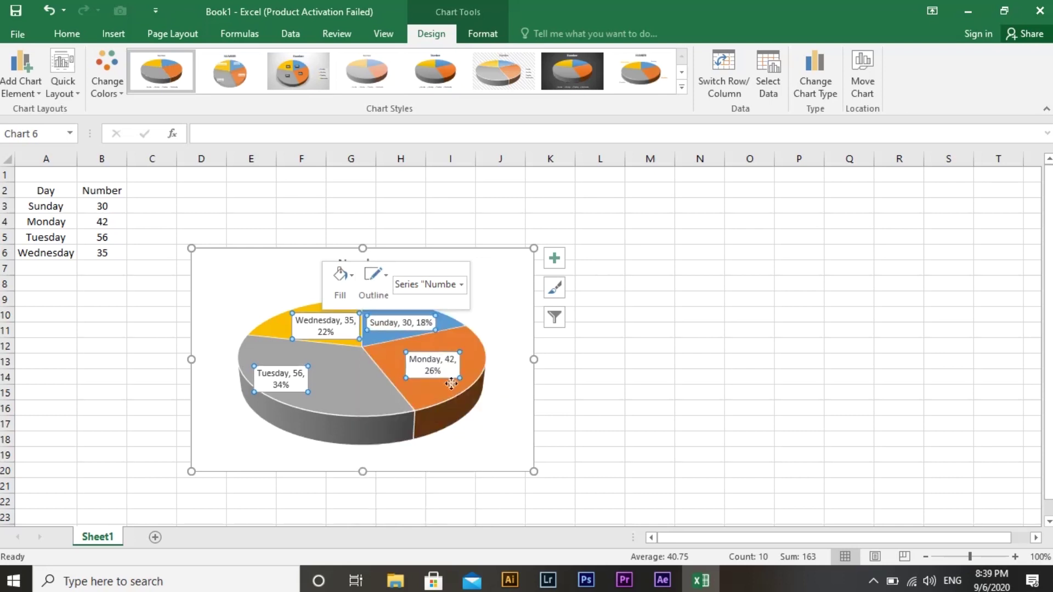
{"action": "left_click", "coordinate": [497, 404]}
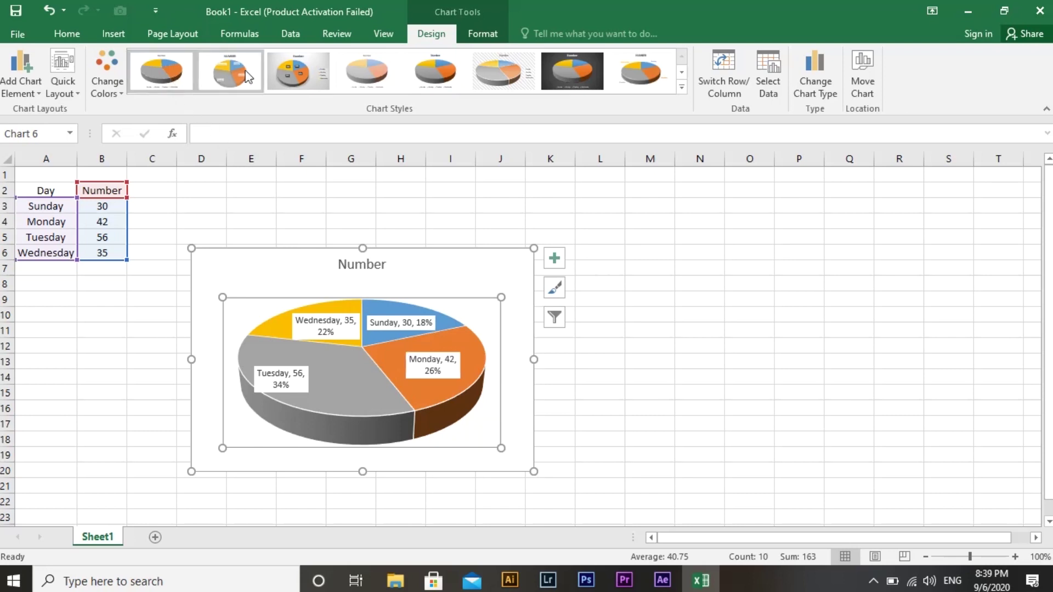
Step: Try several chart styles, then apply the dark charcoal Style 7
{"action": "left_click", "coordinate": [302, 79]}
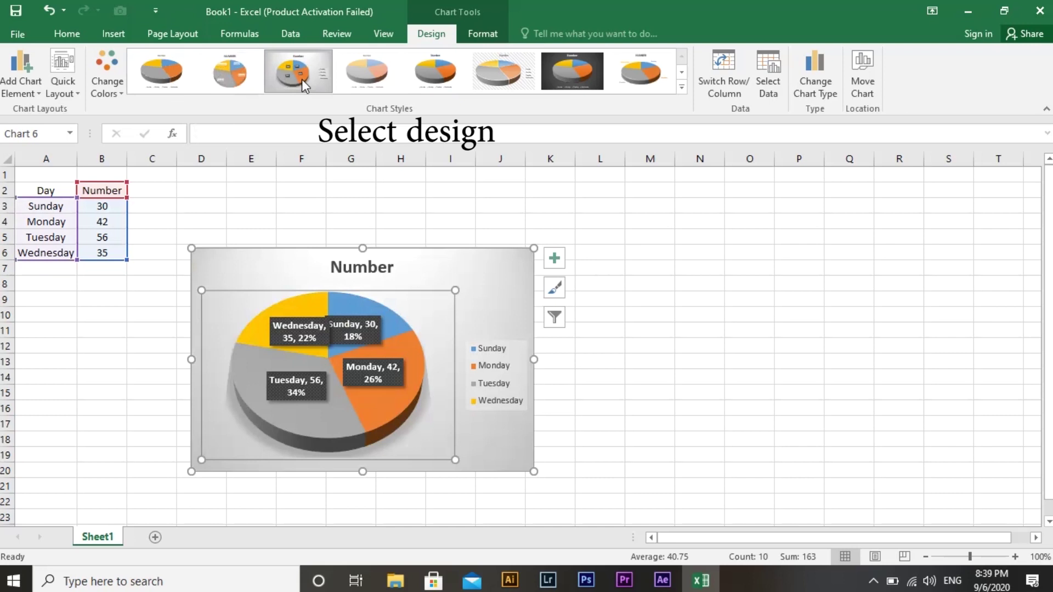
{"action": "left_click", "coordinate": [369, 86]}
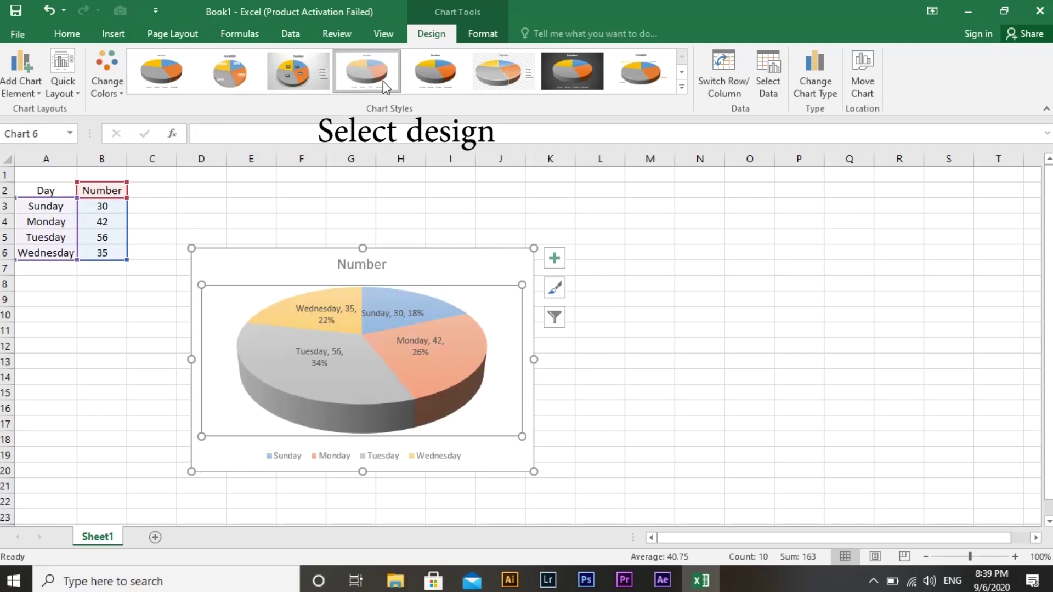
{"action": "left_click", "coordinate": [420, 77]}
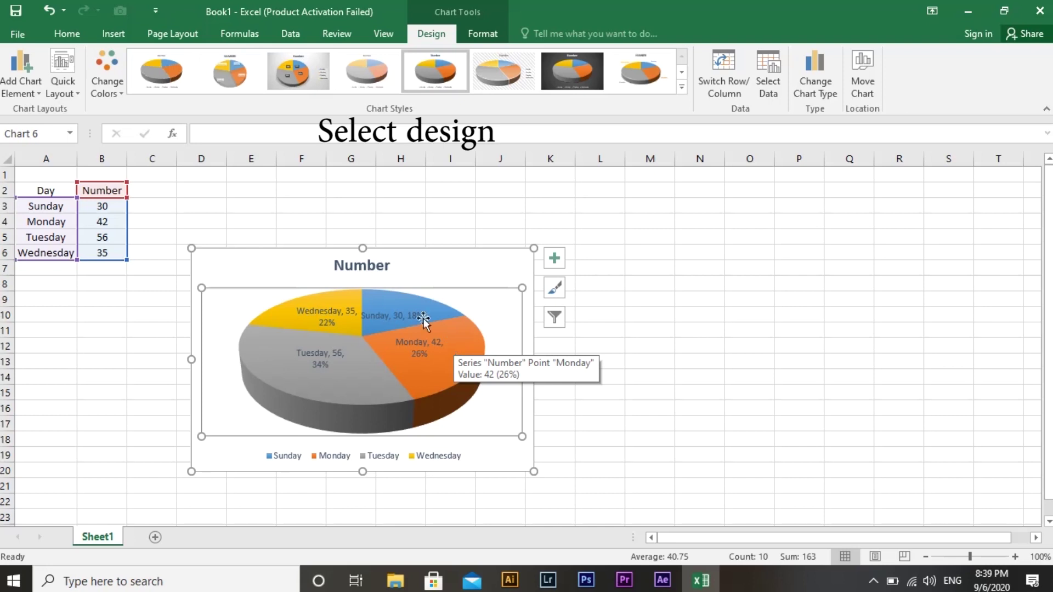
{"action": "left_click", "coordinate": [230, 75]}
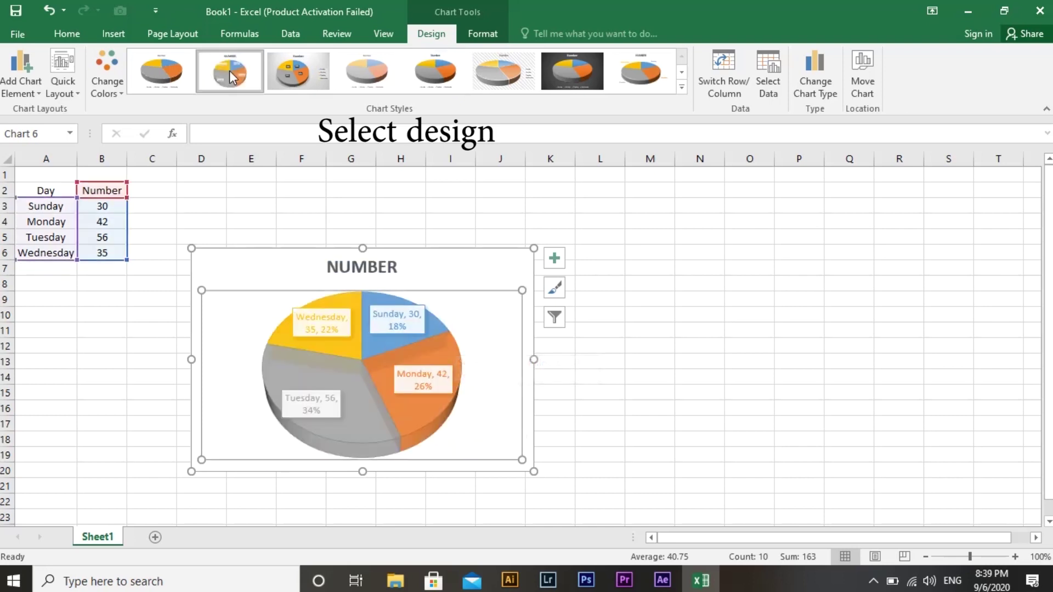
{"action": "left_click", "coordinate": [627, 67]}
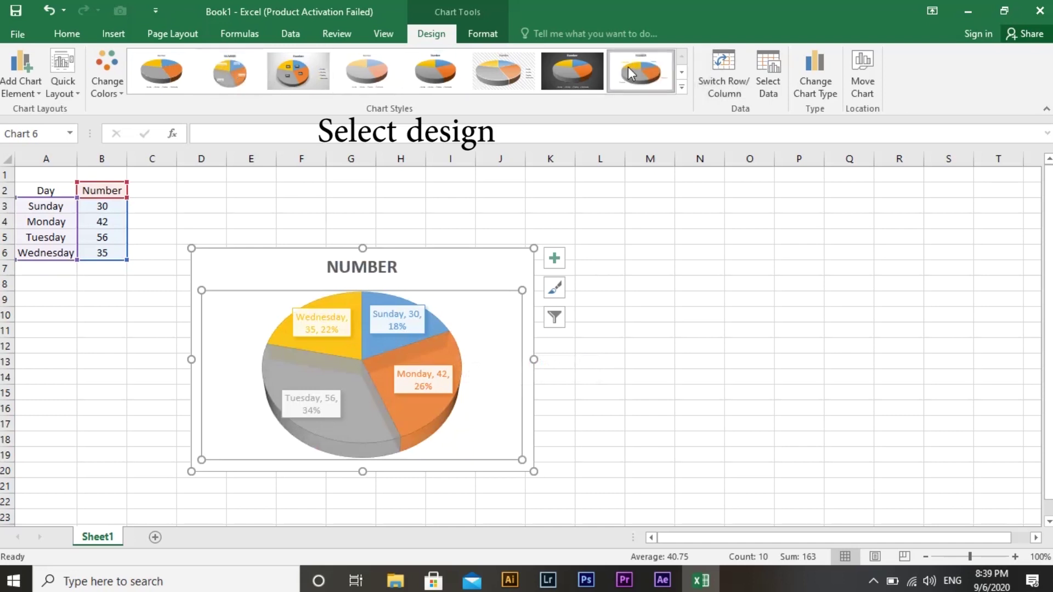
{"action": "left_click", "coordinate": [549, 62]}
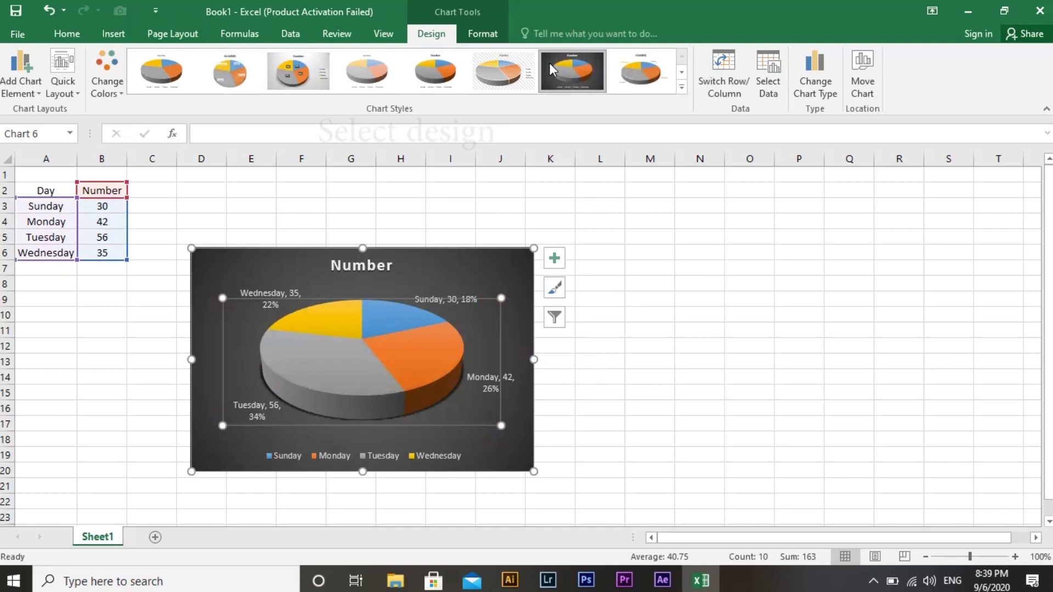